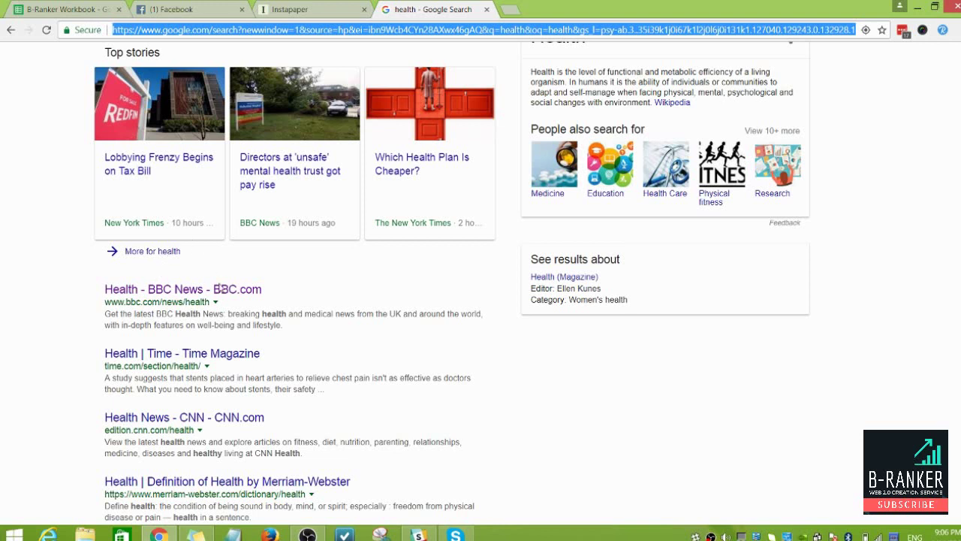
# - Dismiss the Facebook notification popup while scrolling the Google results for health
pyautogui.scroll(1, 264, 204)
pyautogui.scroll(2, 265, 204)
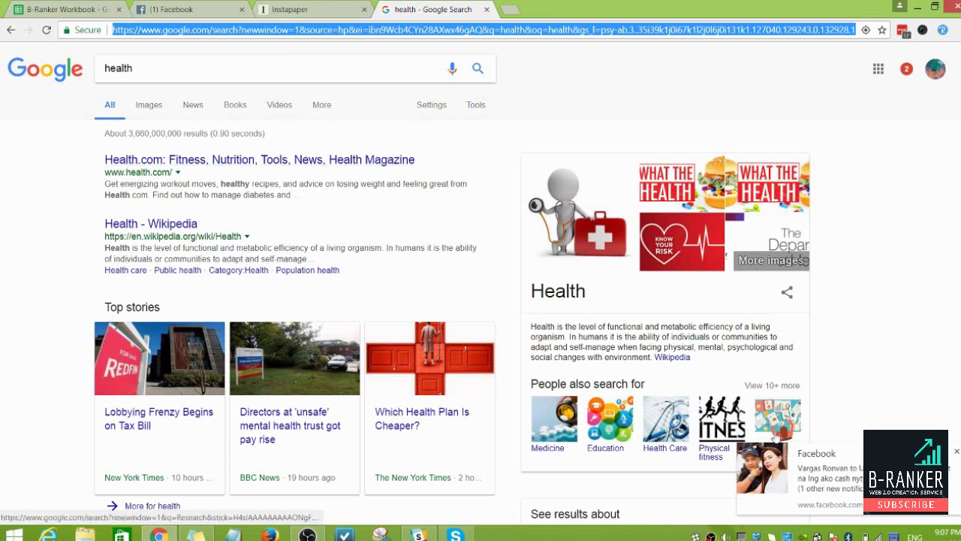
pyautogui.click(956, 452)
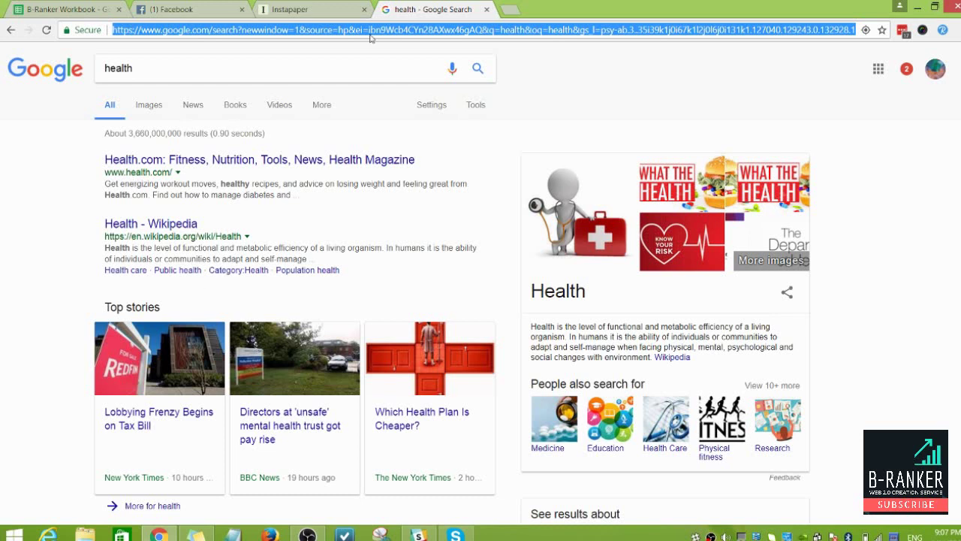
pyautogui.scroll(-3, 953, 177)
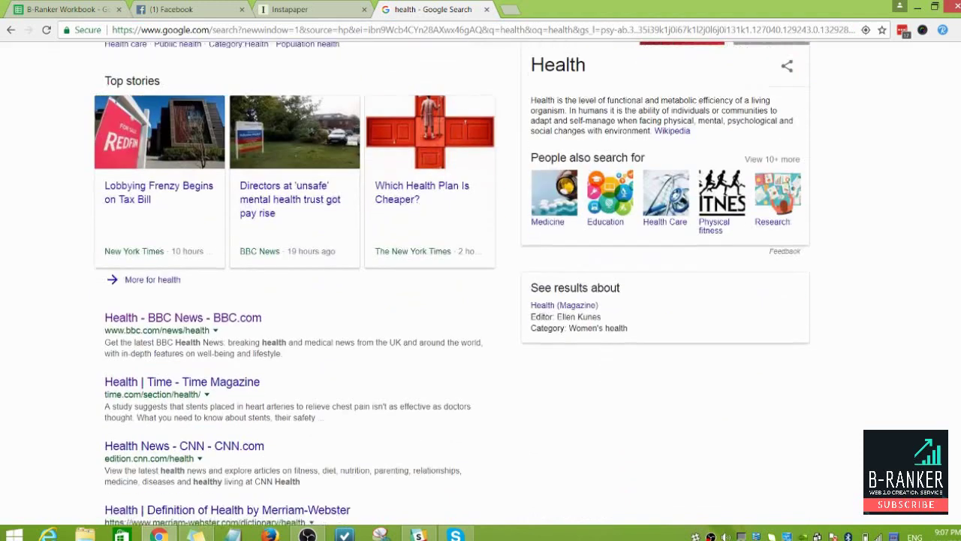
pyautogui.scroll(-1, 480, 285)
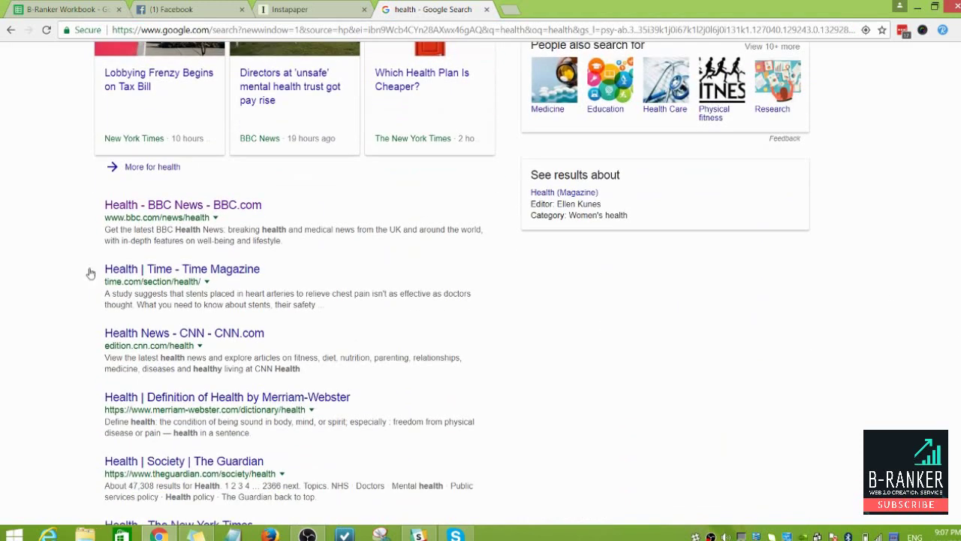
# - Open the 'Health | Time' result in a new tab and switch to it
pyautogui.rightClick(169, 270)
pyautogui.click(197, 279)
pyautogui.click(564, 9)
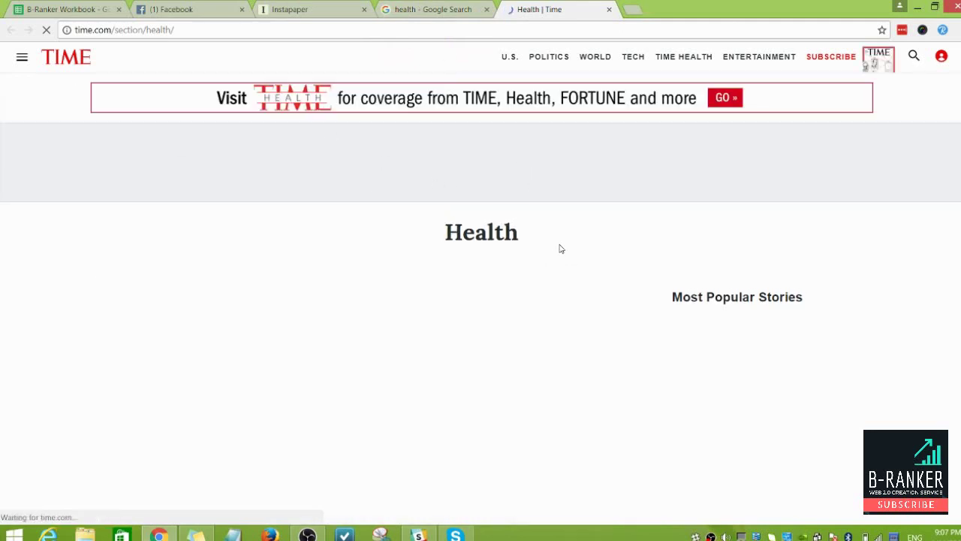
# - Scroll through TIME's Health stories, dismissing the Facebook notification popup along the way
pyautogui.scroll(-1, 518, 203)
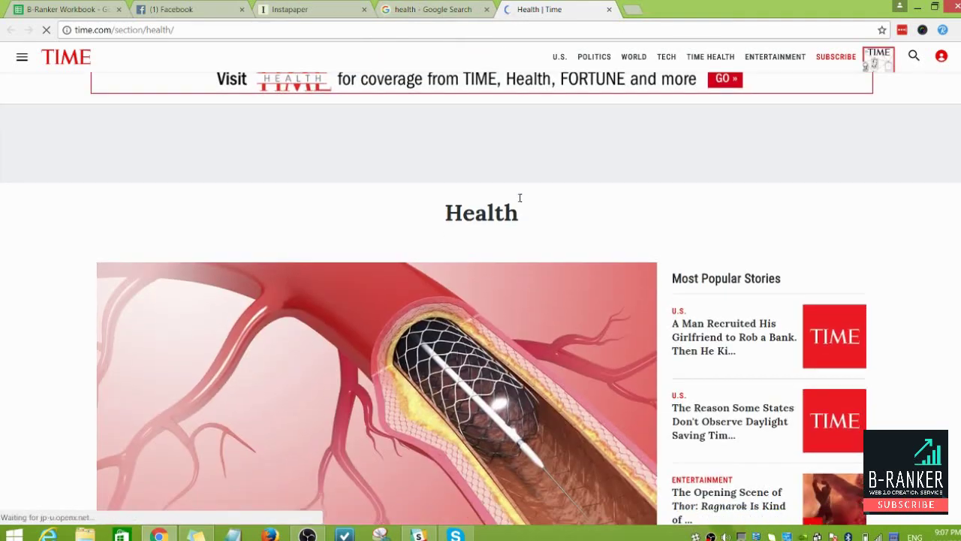
pyautogui.scroll(-1, 519, 197)
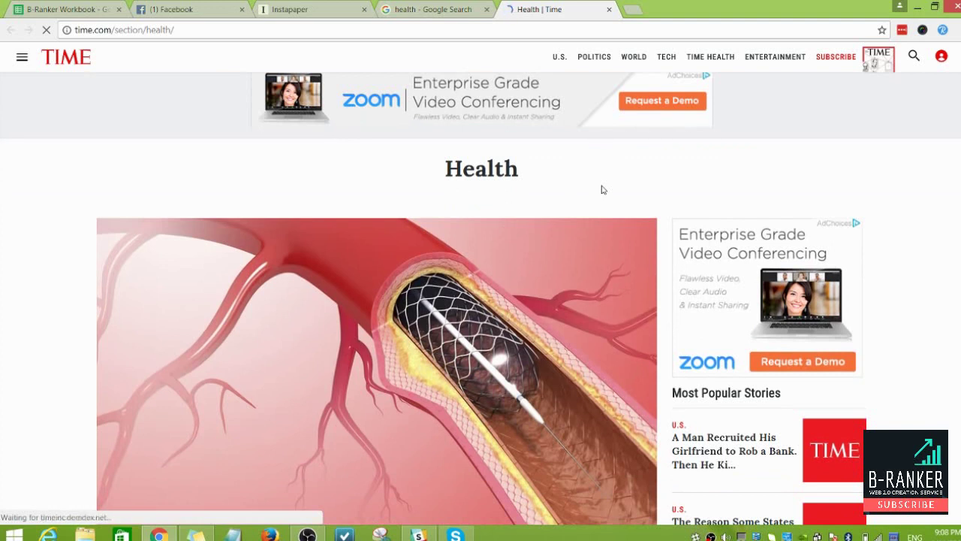
pyautogui.scroll(-1, 732, 189)
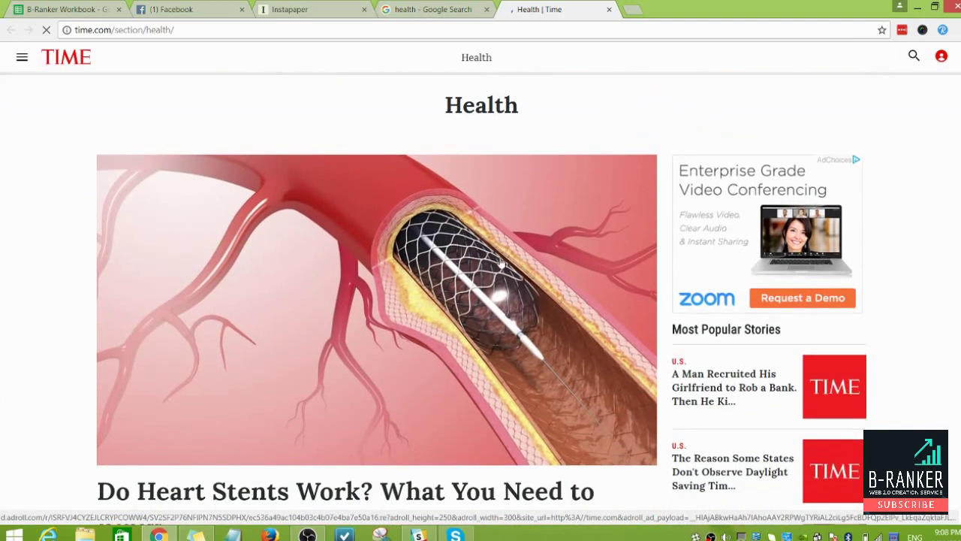
pyautogui.scroll(-3, 589, 241)
pyautogui.scroll(4, 751, 172)
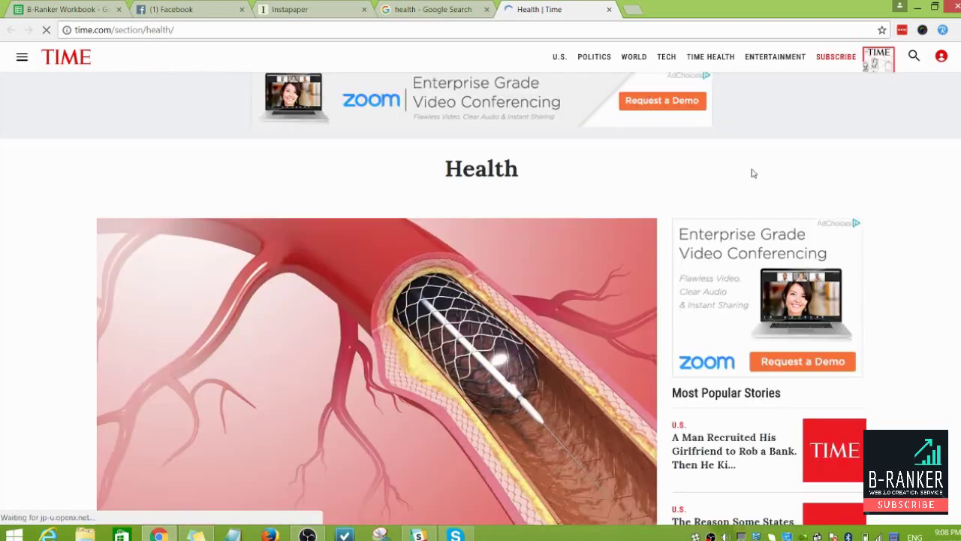
pyautogui.scroll(-6, 696, 191)
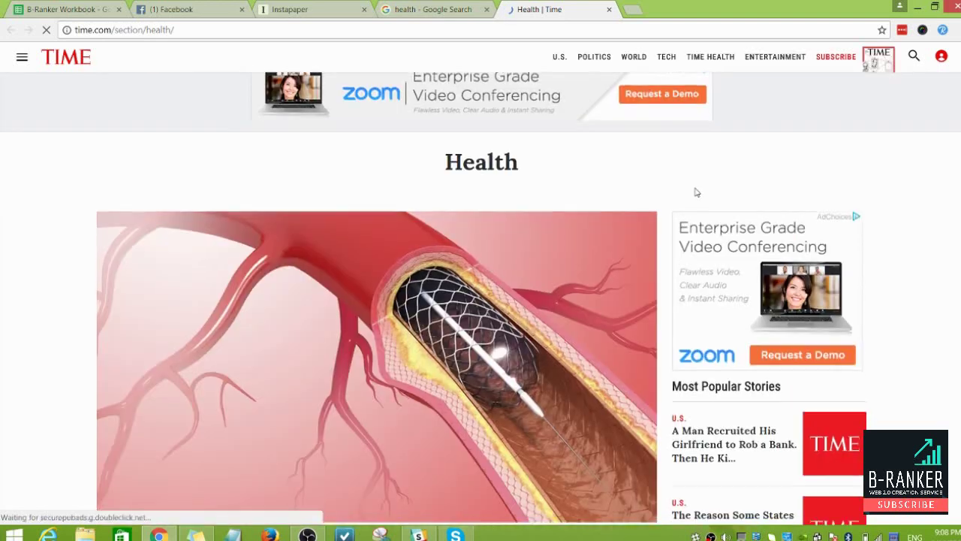
pyautogui.scroll(-5, 696, 193)
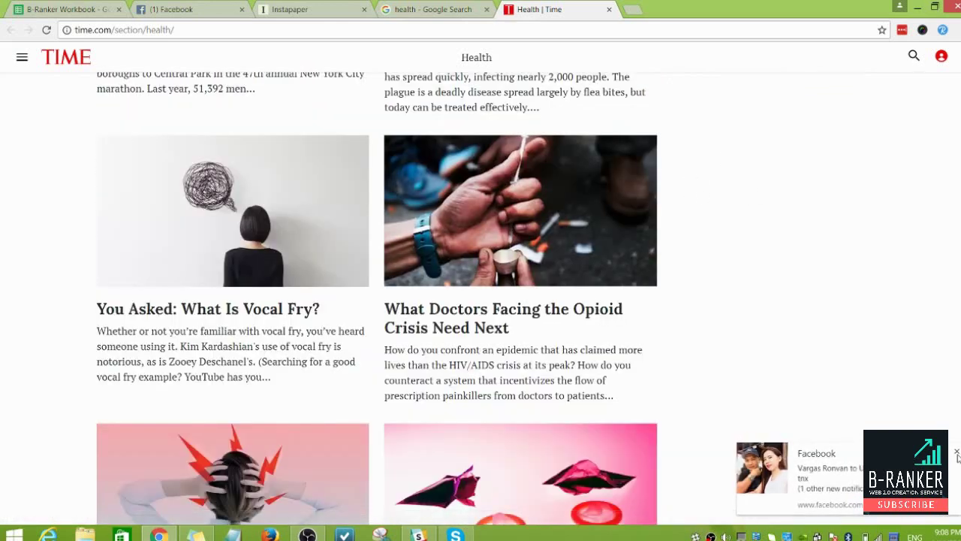
pyautogui.click(956, 451)
pyautogui.scroll(-12, 952, 378)
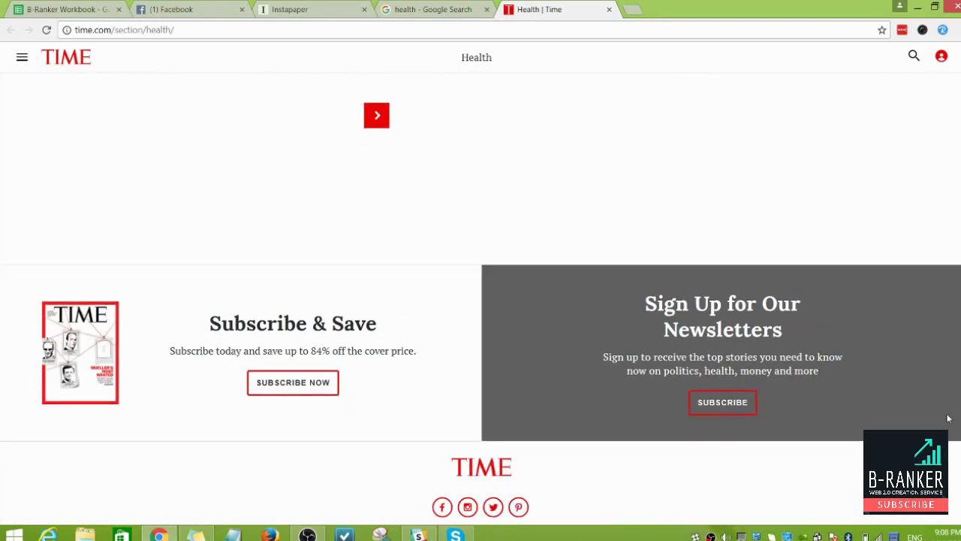
pyautogui.scroll(-1, 950, 460)
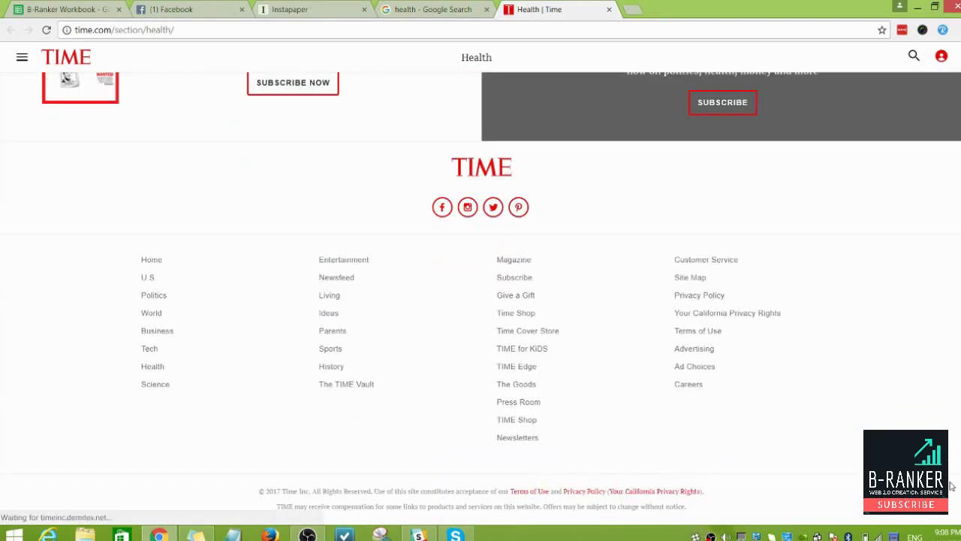
pyautogui.scroll(20, 951, 486)
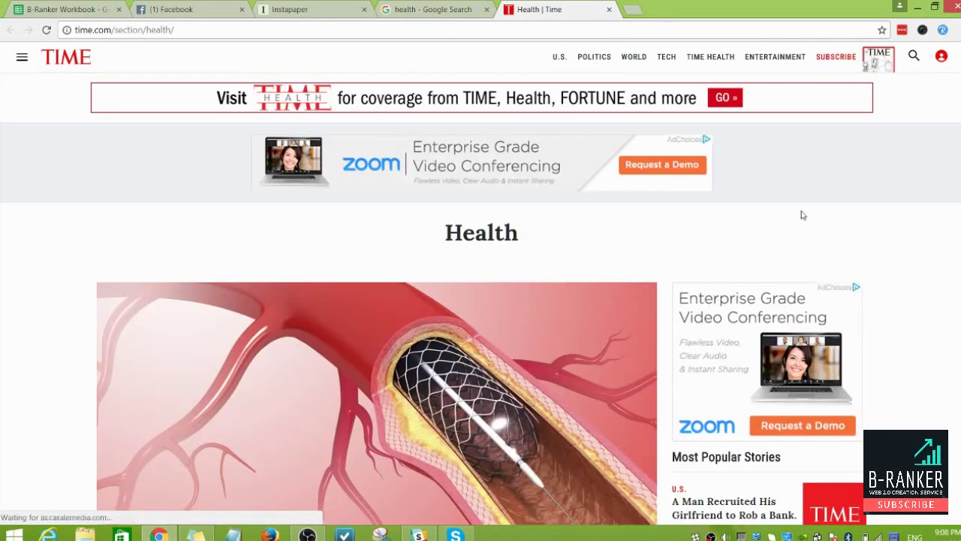
# - Search the TIME Health page for 'rss' with the find bar
pyautogui.hotkey('ctrl', 'f')
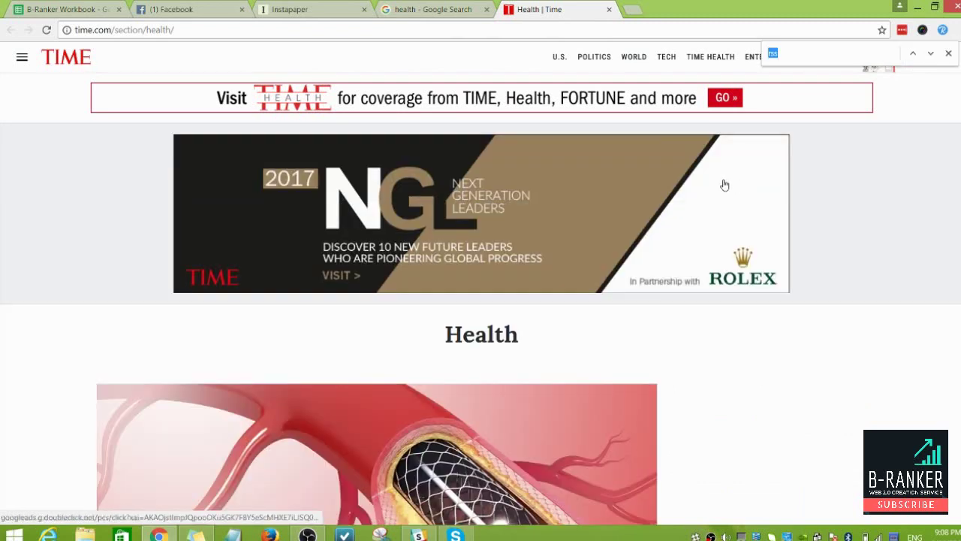
pyautogui.write('rs')
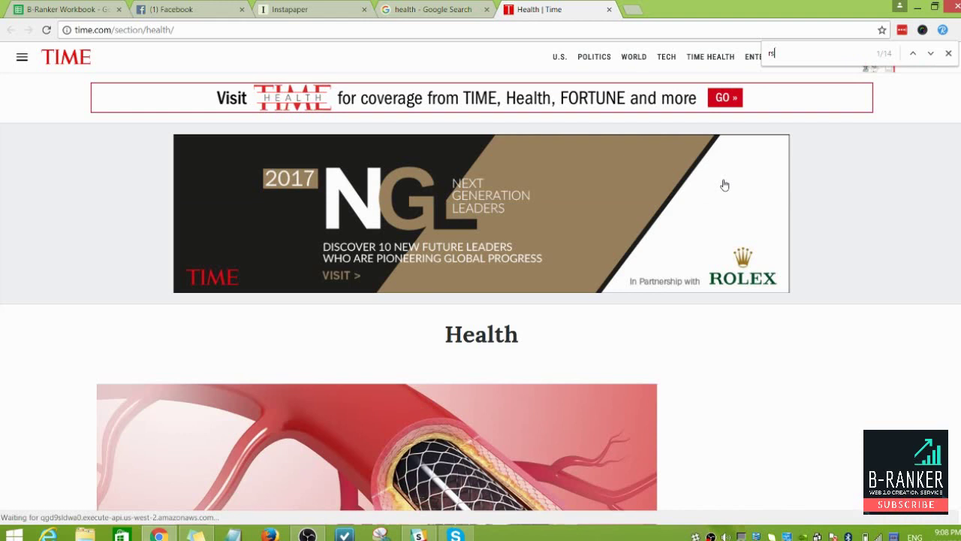
pyautogui.write('s')
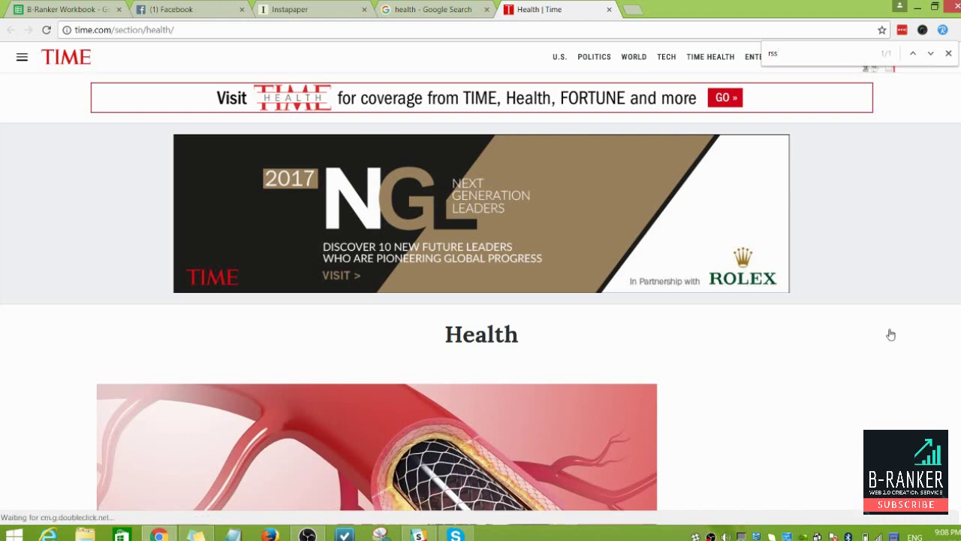
pyautogui.scroll(-1, 492, 155)
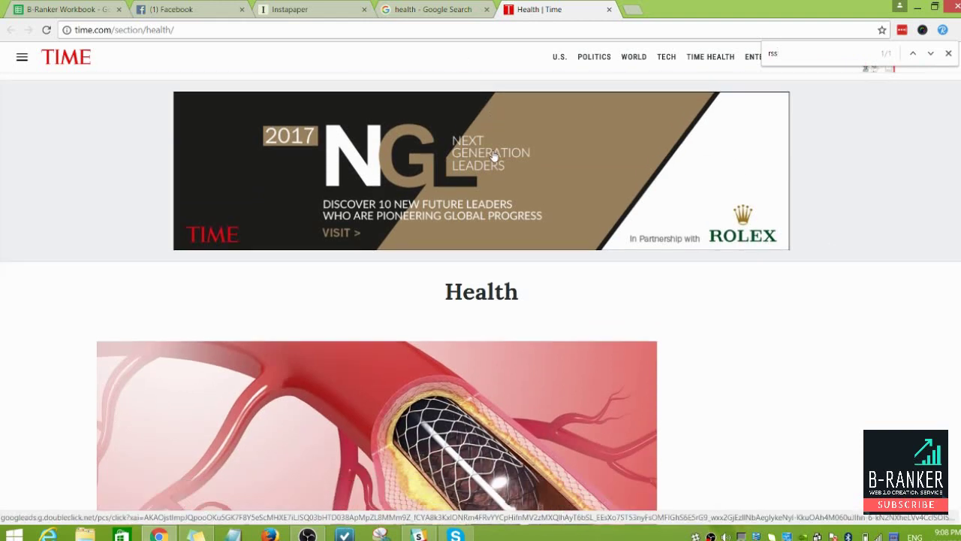
pyautogui.scroll(-5, 494, 156)
pyautogui.scroll(4, 494, 150)
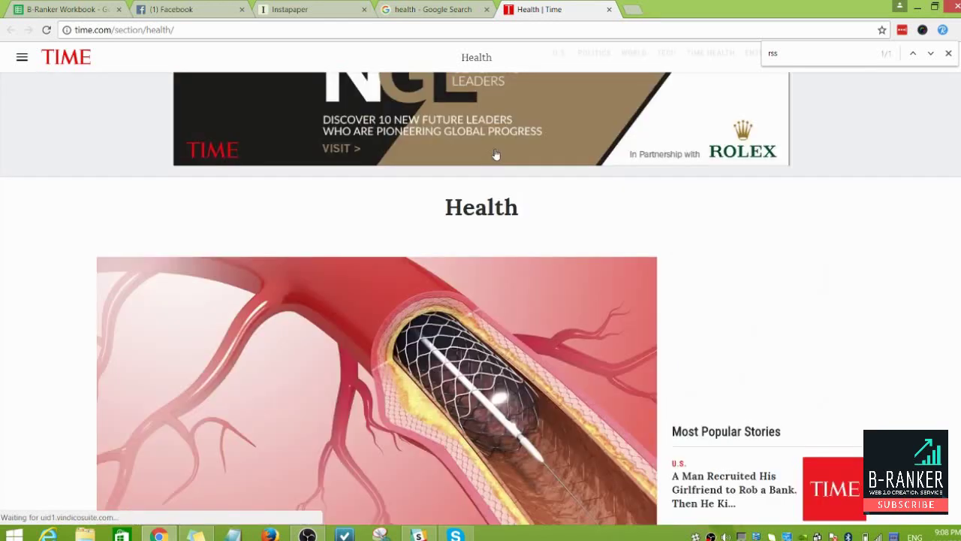
# - Return to the 'health - Google Search' tab and bring up the BBC Health result's link options
pyautogui.click(447, 15)
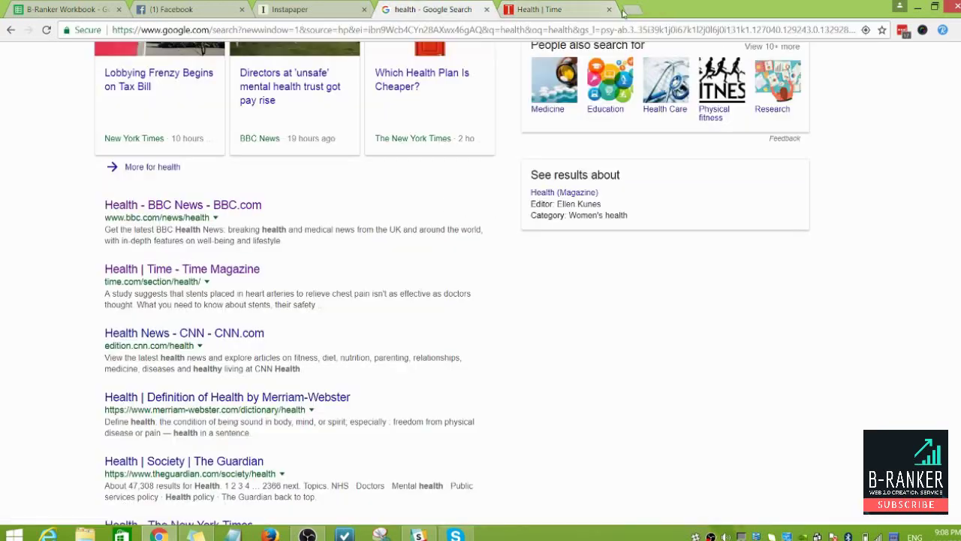
pyautogui.click(560, 9)
pyautogui.click(450, 10)
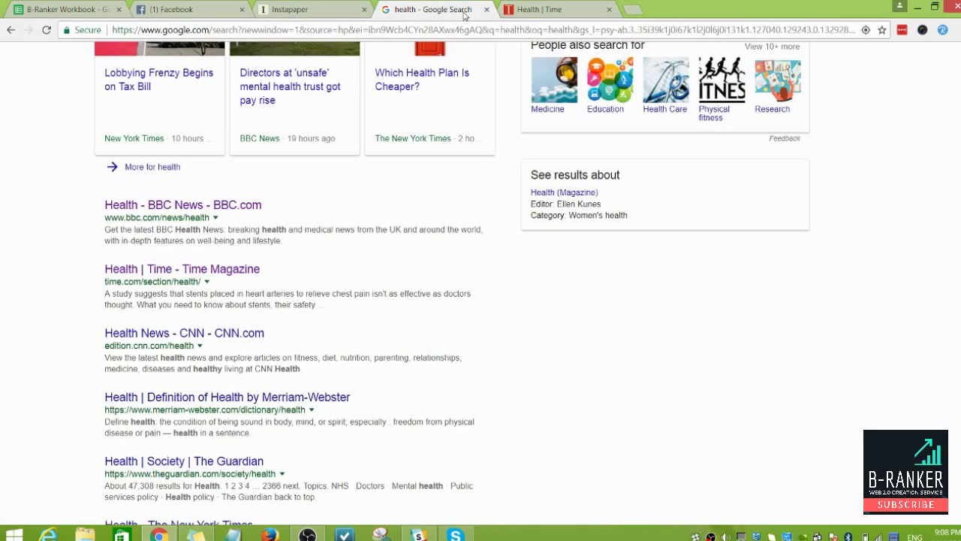
pyautogui.click(541, 10)
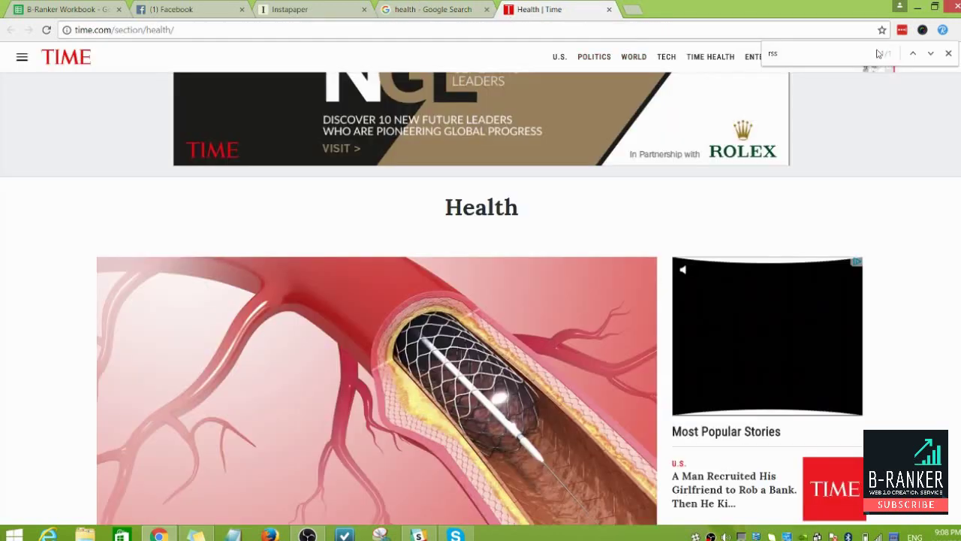
pyautogui.click(398, 10)
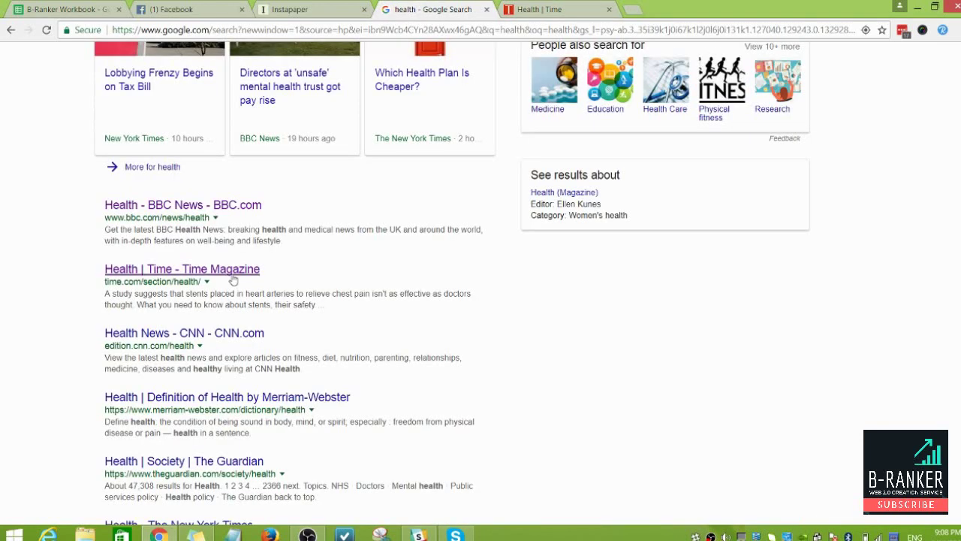
pyautogui.rightClick(233, 213)
# - Open the BBC News Health result in a new tab and switch to it
pyautogui.click(274, 219)
pyautogui.click(670, 9)
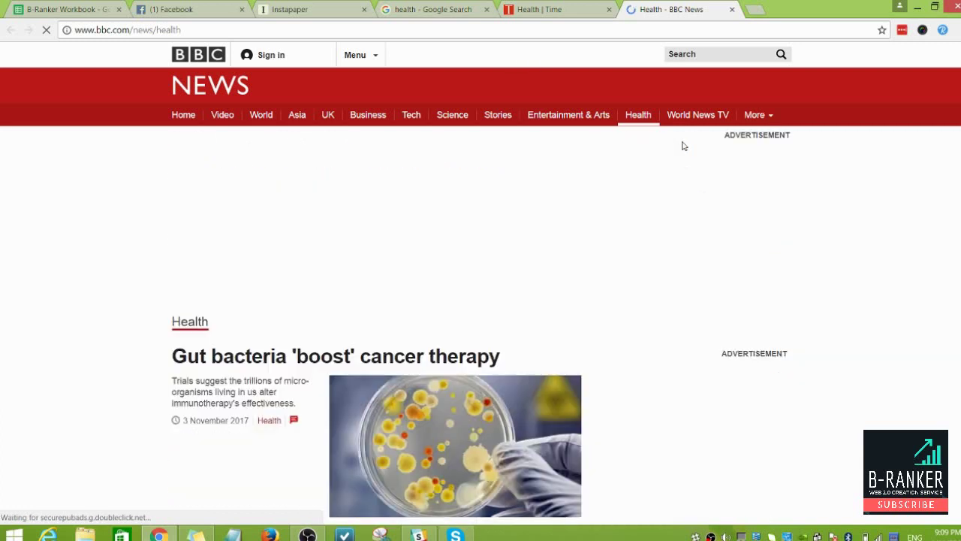
pyautogui.rightClick(85, 268)
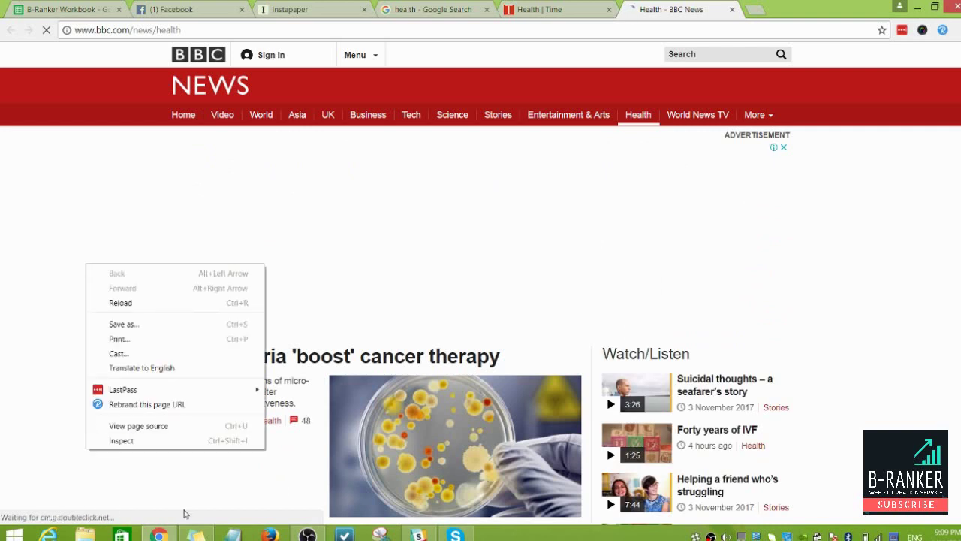
pyautogui.click(244, 195)
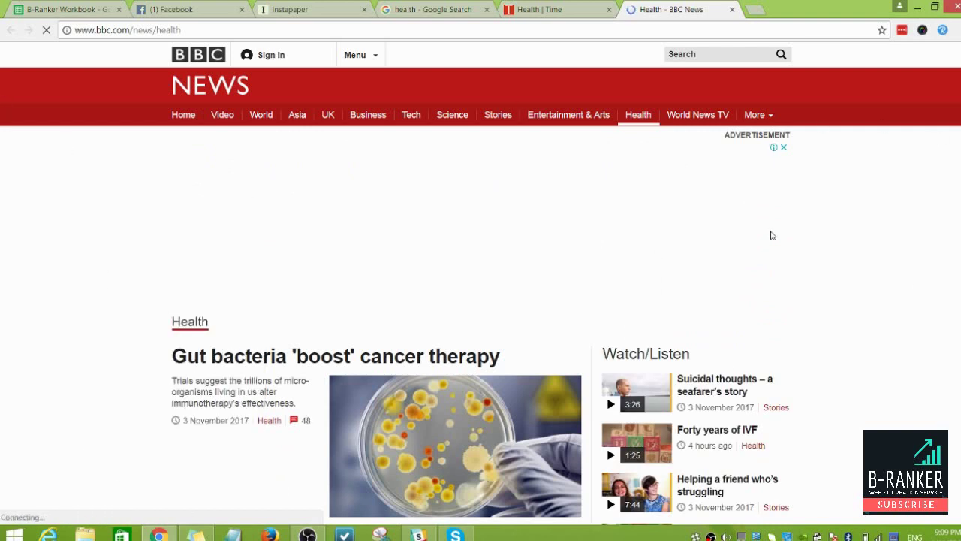
# - Scroll down the BBC Health page to the Follow Us box with the RSS link
pyautogui.scroll(-5, 772, 236)
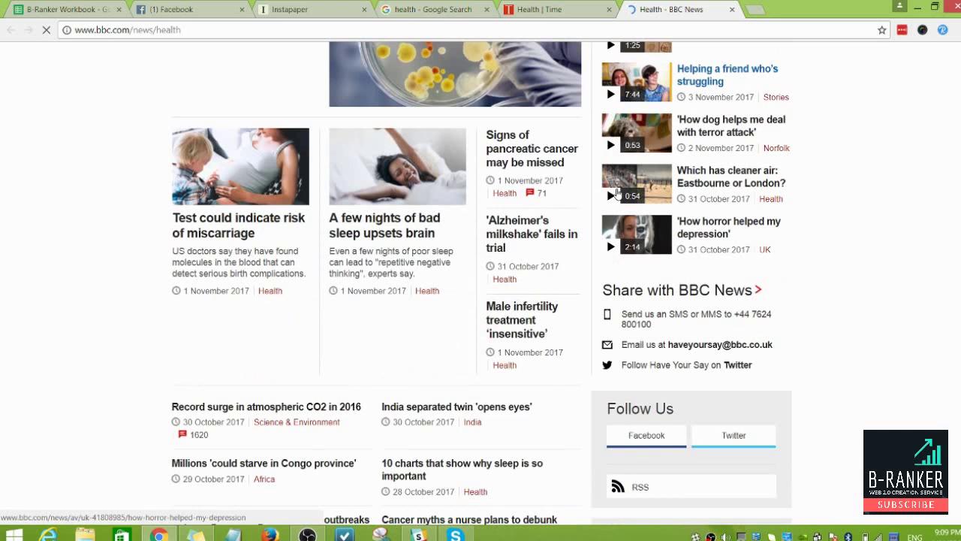
pyautogui.scroll(-2, 616, 193)
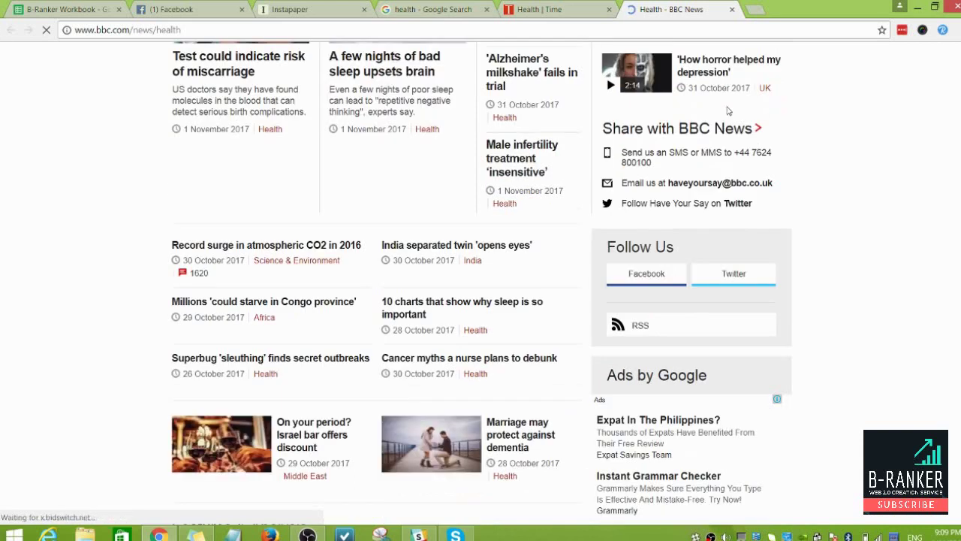
pyautogui.scroll(7, 727, 111)
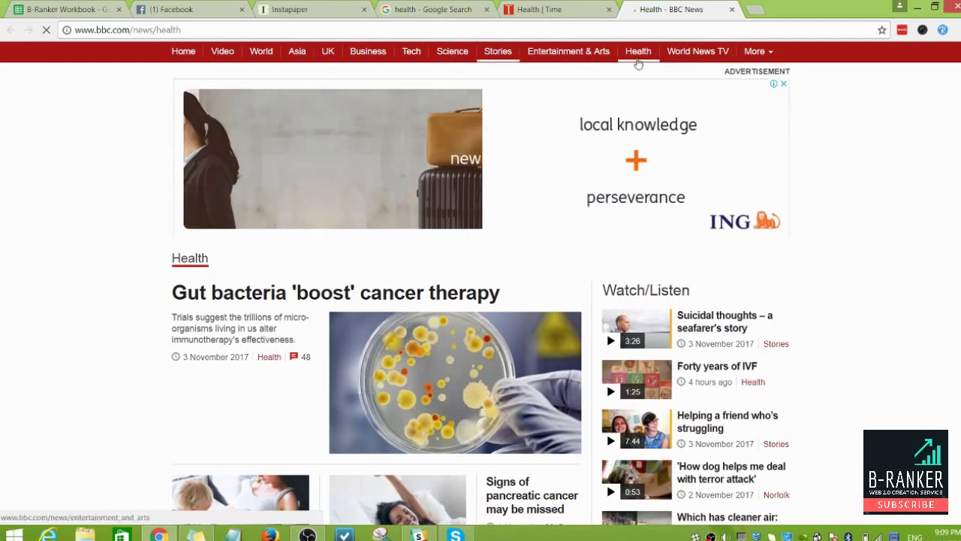
pyautogui.scroll(-3, 714, 338)
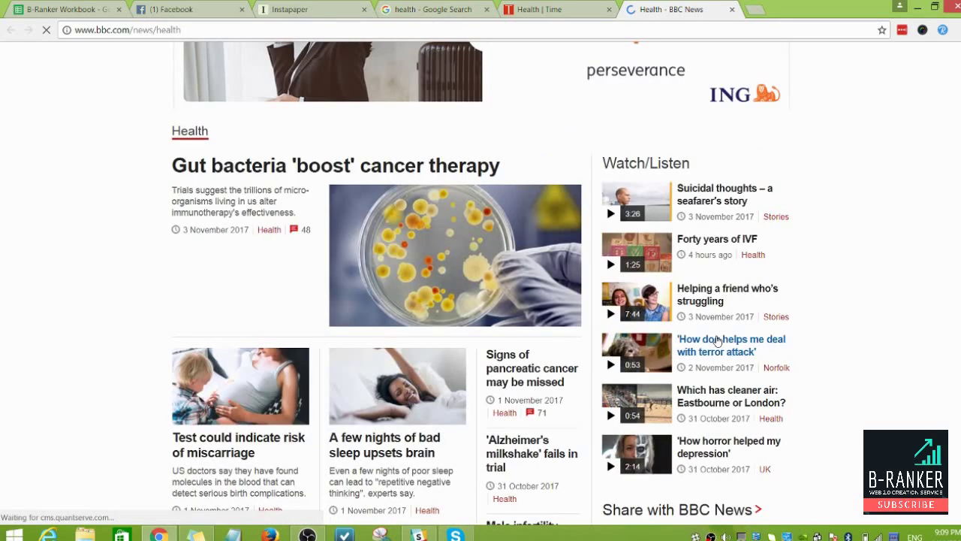
pyautogui.scroll(-2, 717, 338)
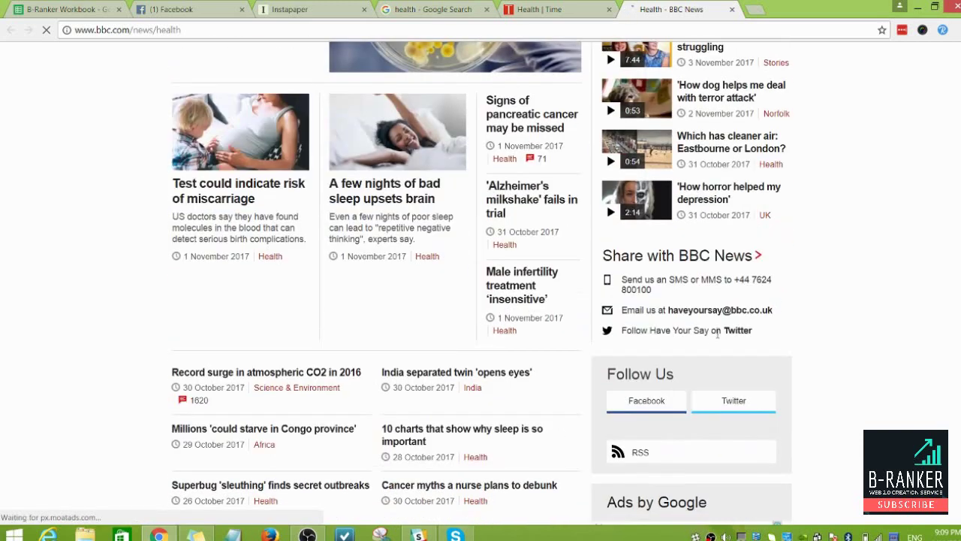
pyautogui.scroll(-2, 717, 334)
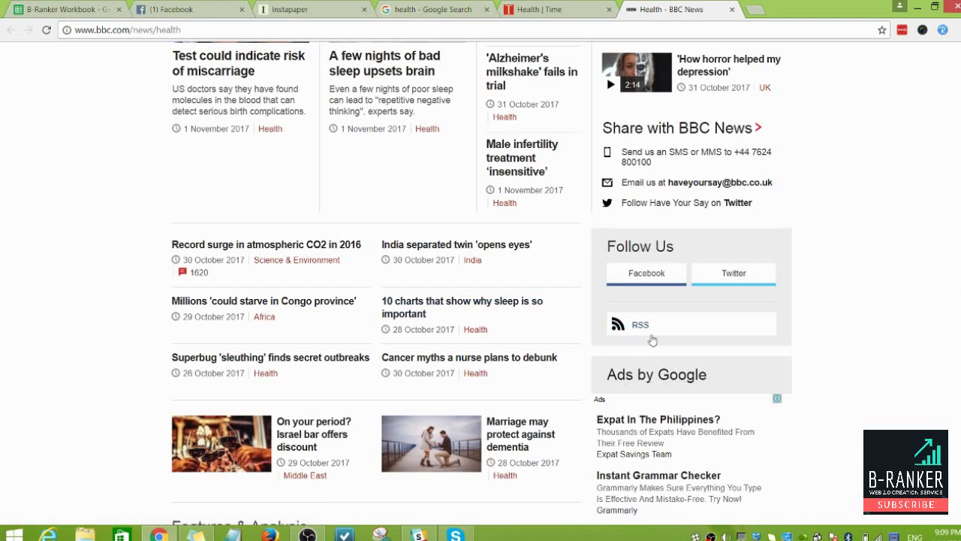
pyautogui.press('Home')
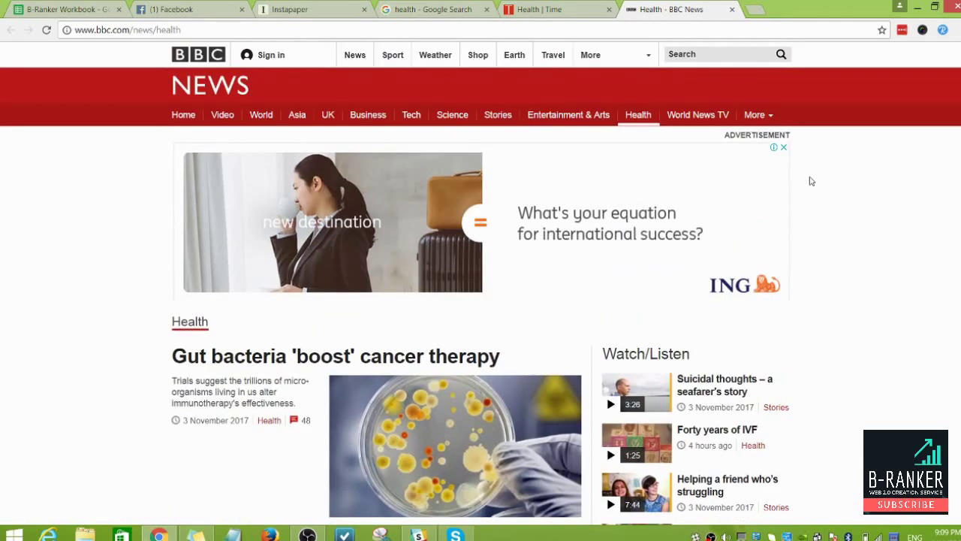
pyautogui.hotkey('ctrl', 'f')
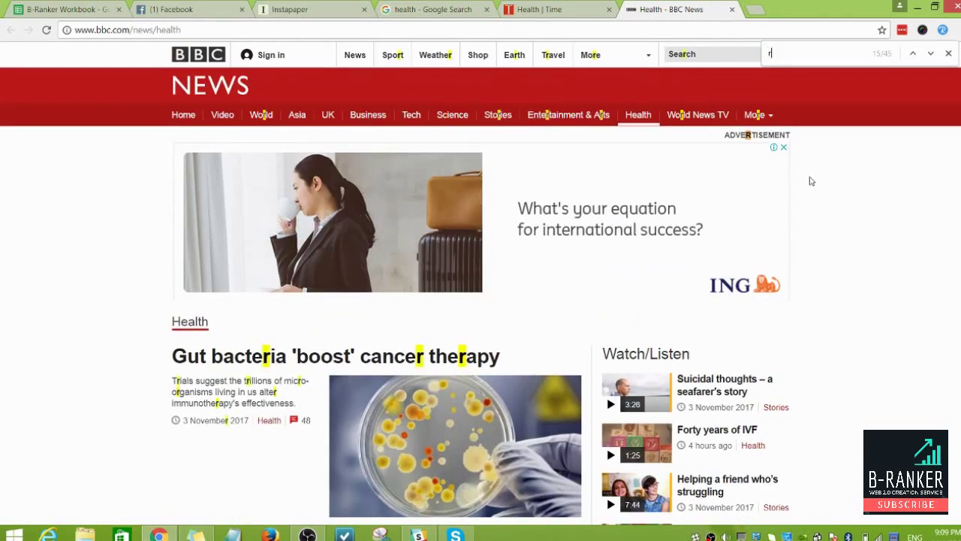
pyautogui.write('rss')
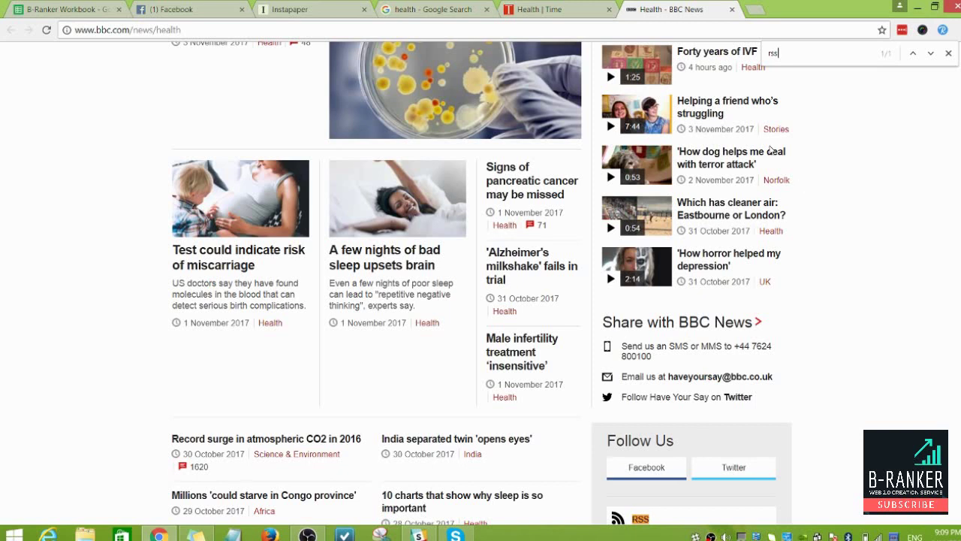
pyautogui.scroll(-7, 956, 255)
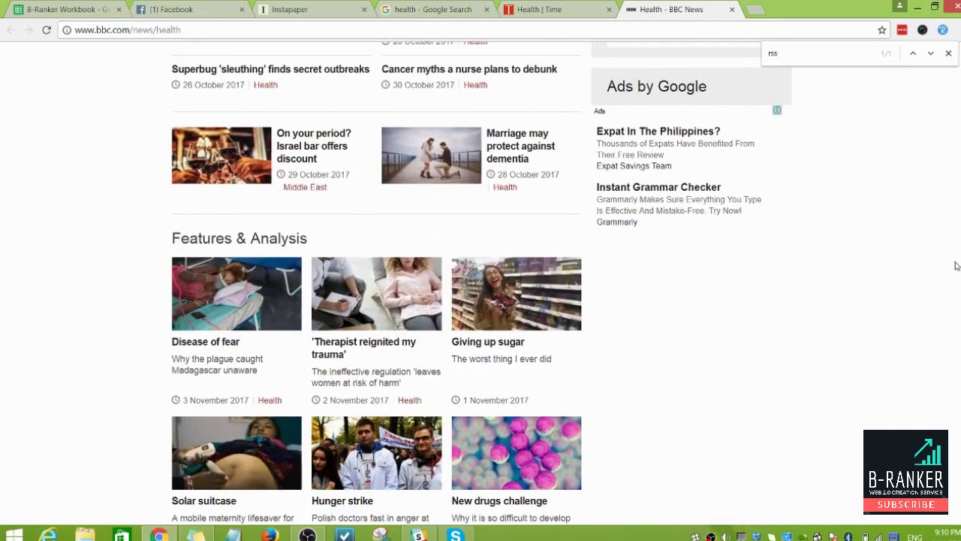
pyautogui.scroll(2, 956, 244)
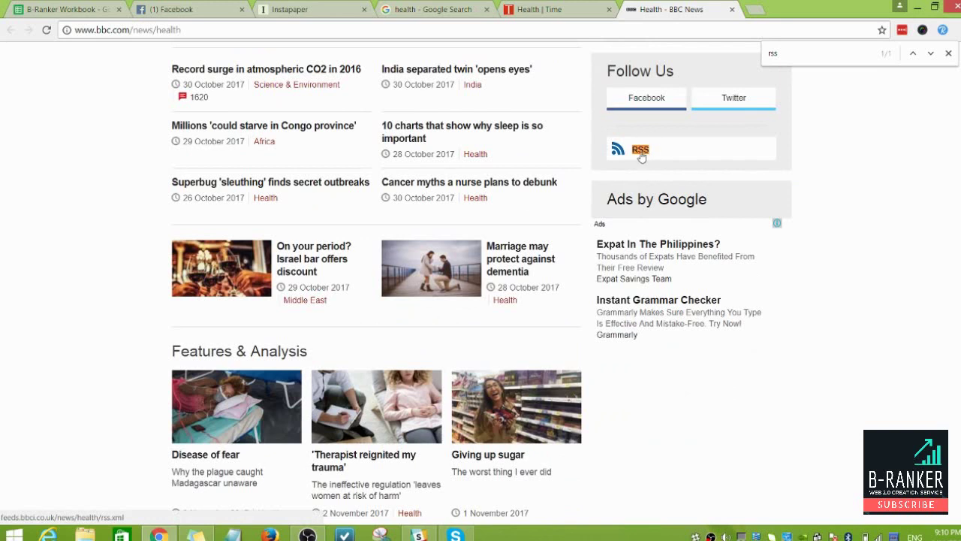
pyautogui.scroll(9, 480, 286)
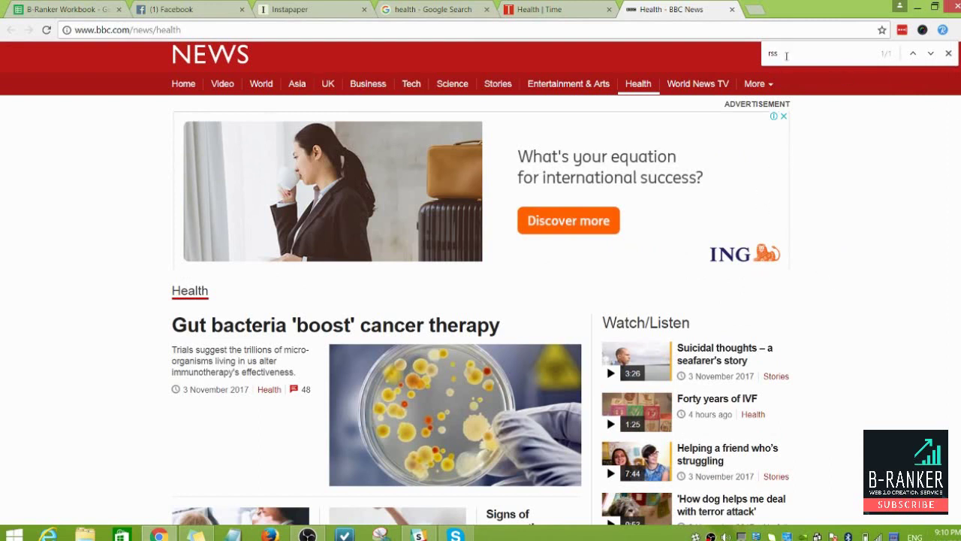
pyautogui.moveTo(788, 53); pyautogui.dragTo(760, 63)
pyautogui.press('BackSpace')
pyautogui.press('Escape')
# - View the Health page's source and find 'rss' to reveal feeds.bbci.co.uk/news/health/rss.xml
pyautogui.rightClick(61, 247)
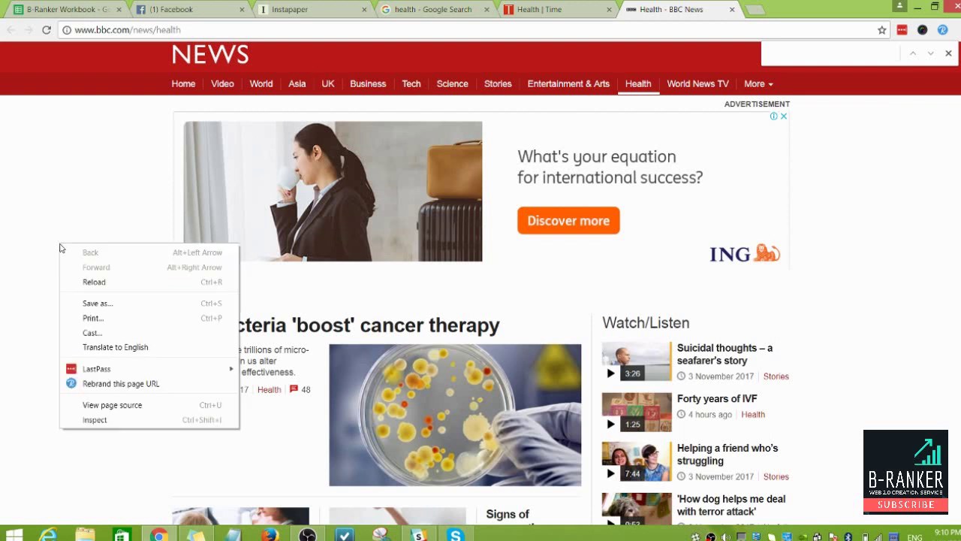
pyautogui.click(113, 406)
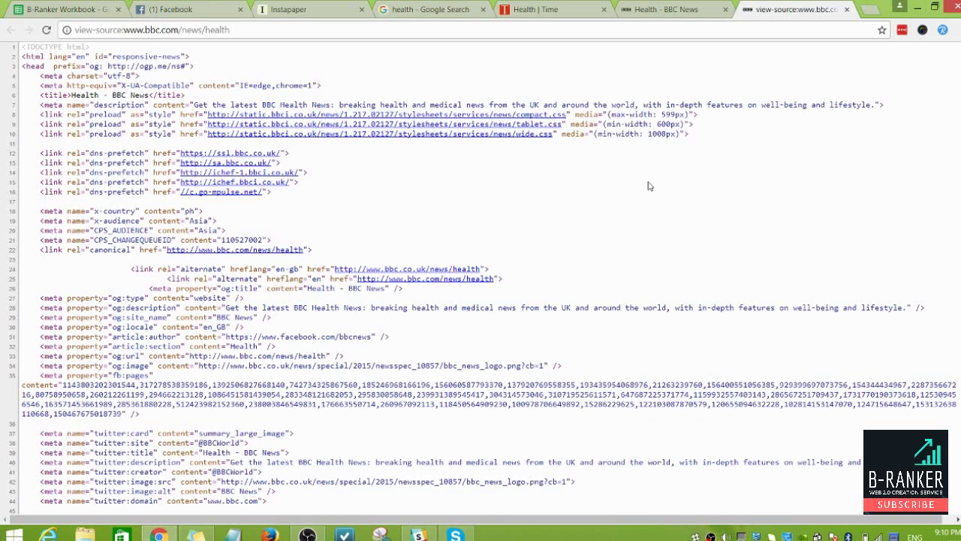
pyautogui.hotkey('ctrl', 'f')
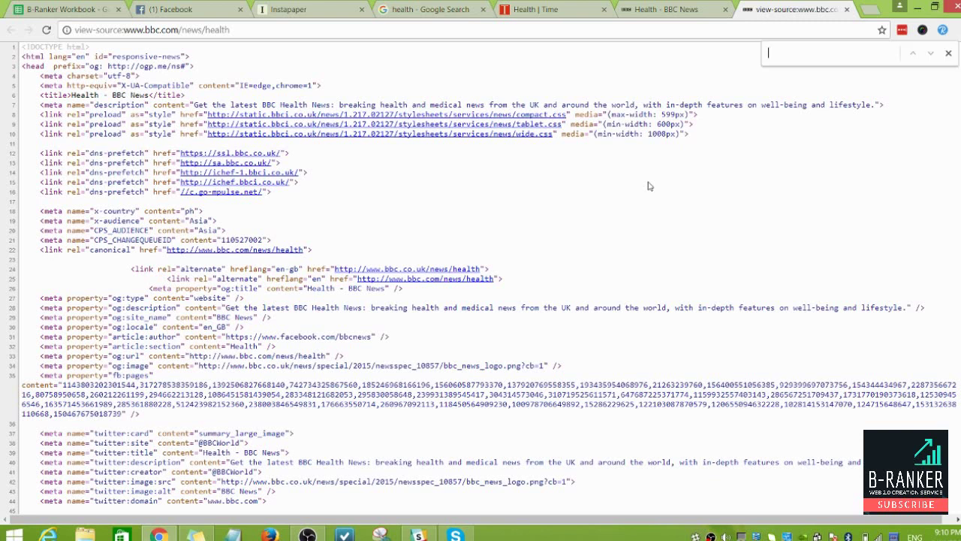
pyautogui.write('rss')
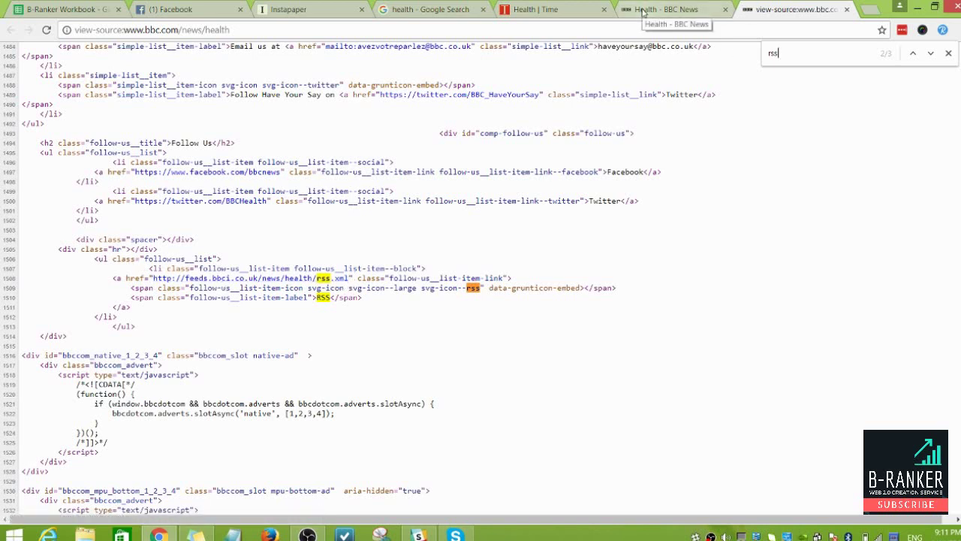
# - Back on the Health - BBC News tab, open the RSS link under Follow Us
pyautogui.click(643, 12)
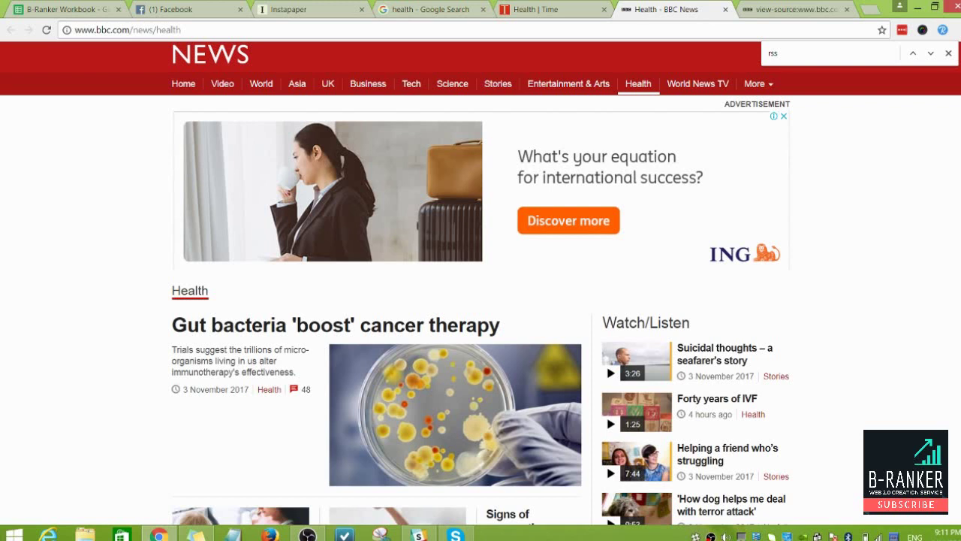
pyautogui.scroll(-6, 706, 248)
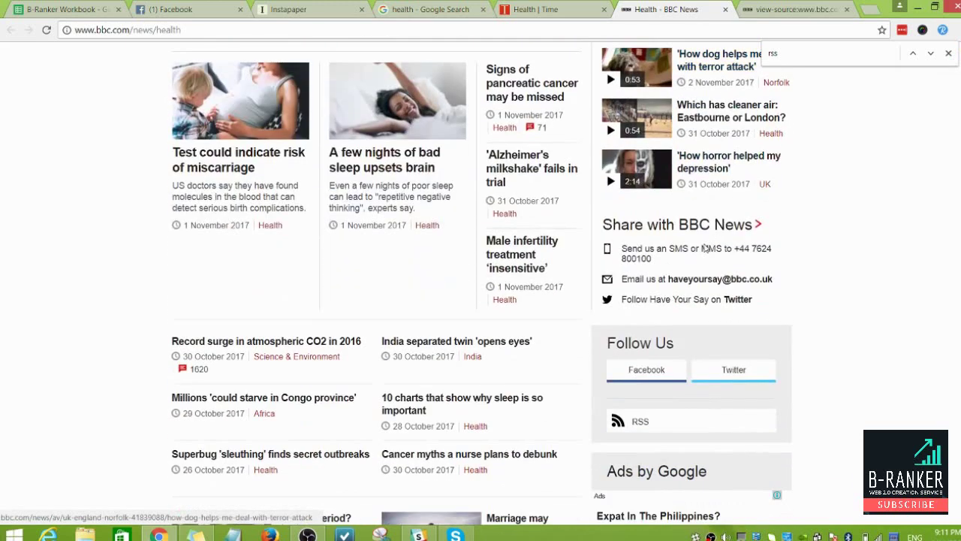
pyautogui.scroll(-1, 706, 248)
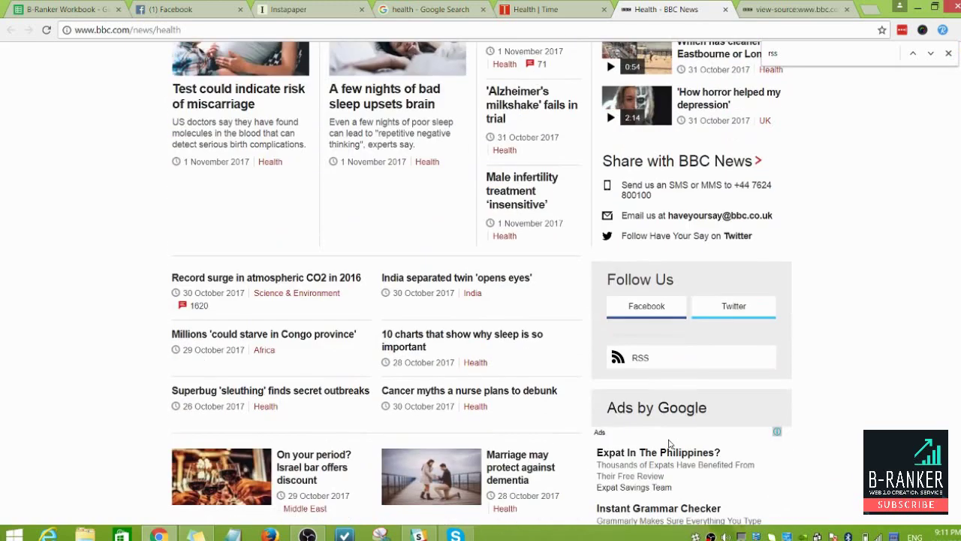
pyautogui.click(617, 360)
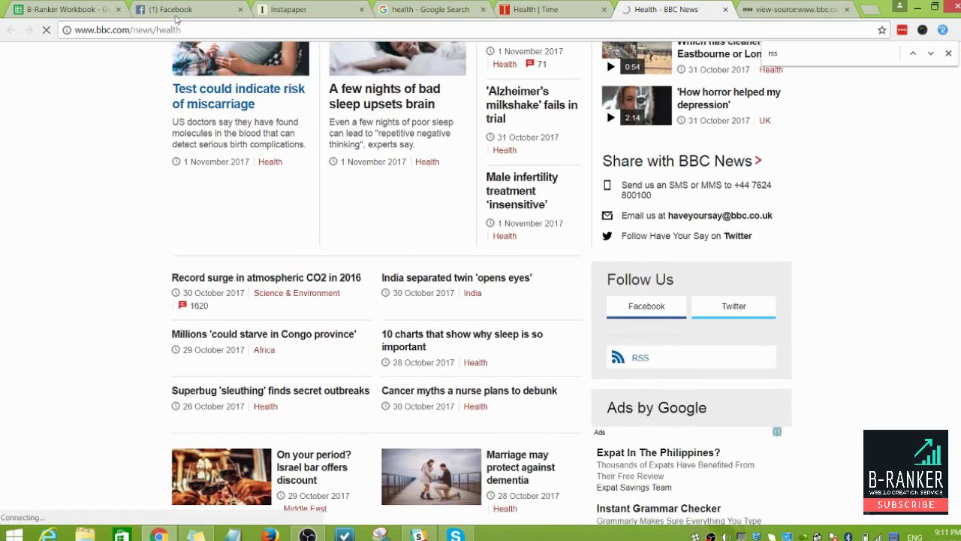
pyautogui.moveTo(418, 535)
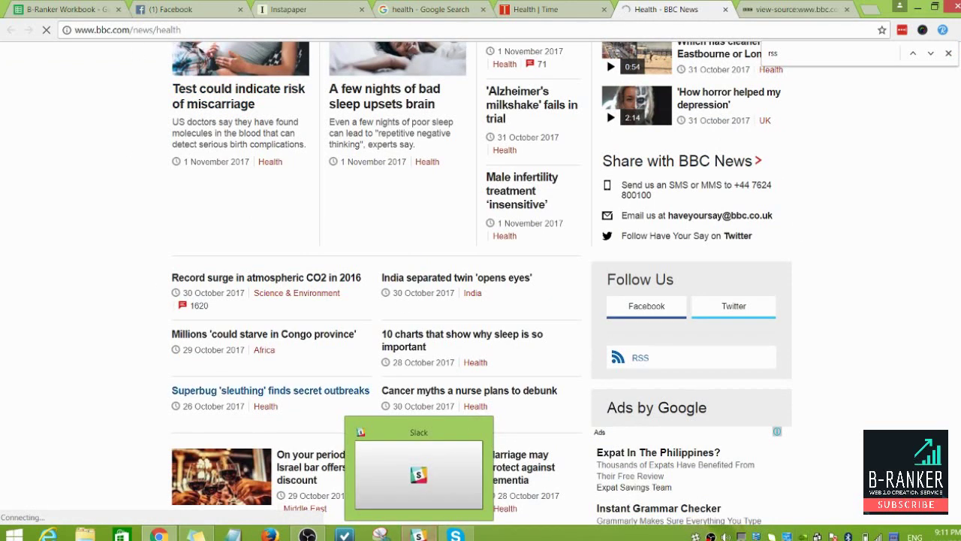